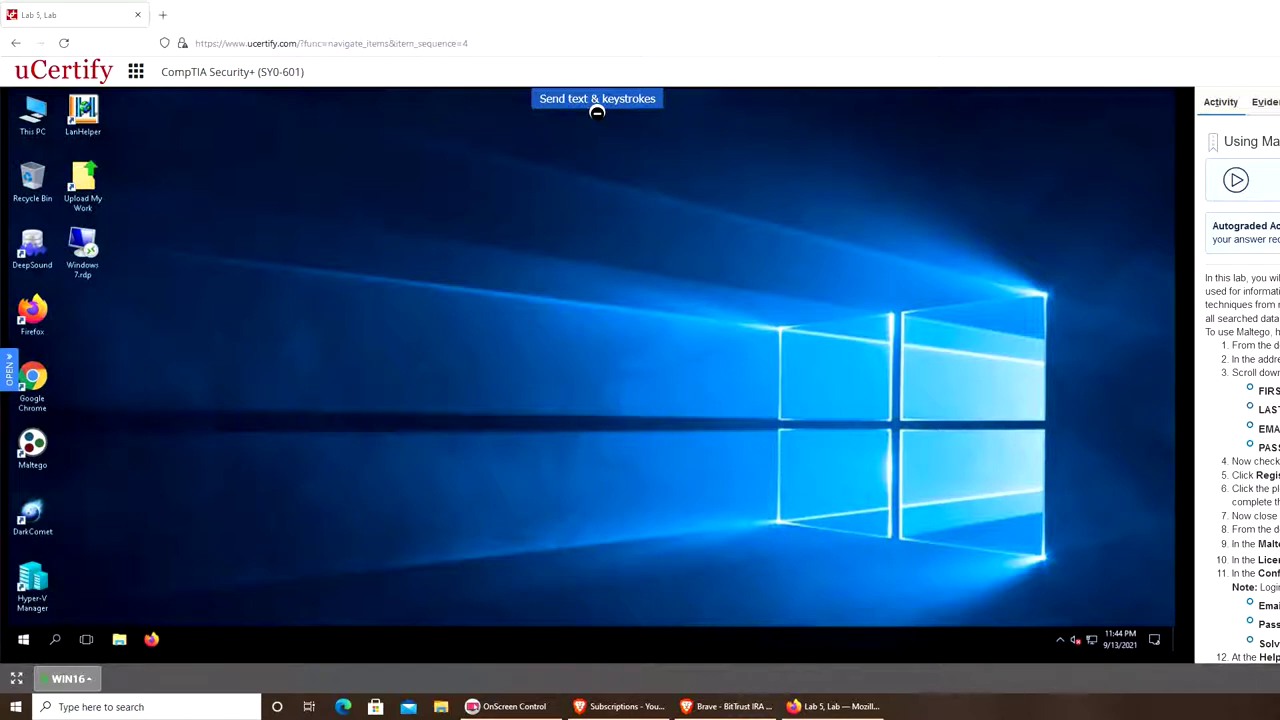
Load maltego.com/ce-registration in a new browser tab to show the CE sign-up form.
scroll(1237, 380, "down", 2)
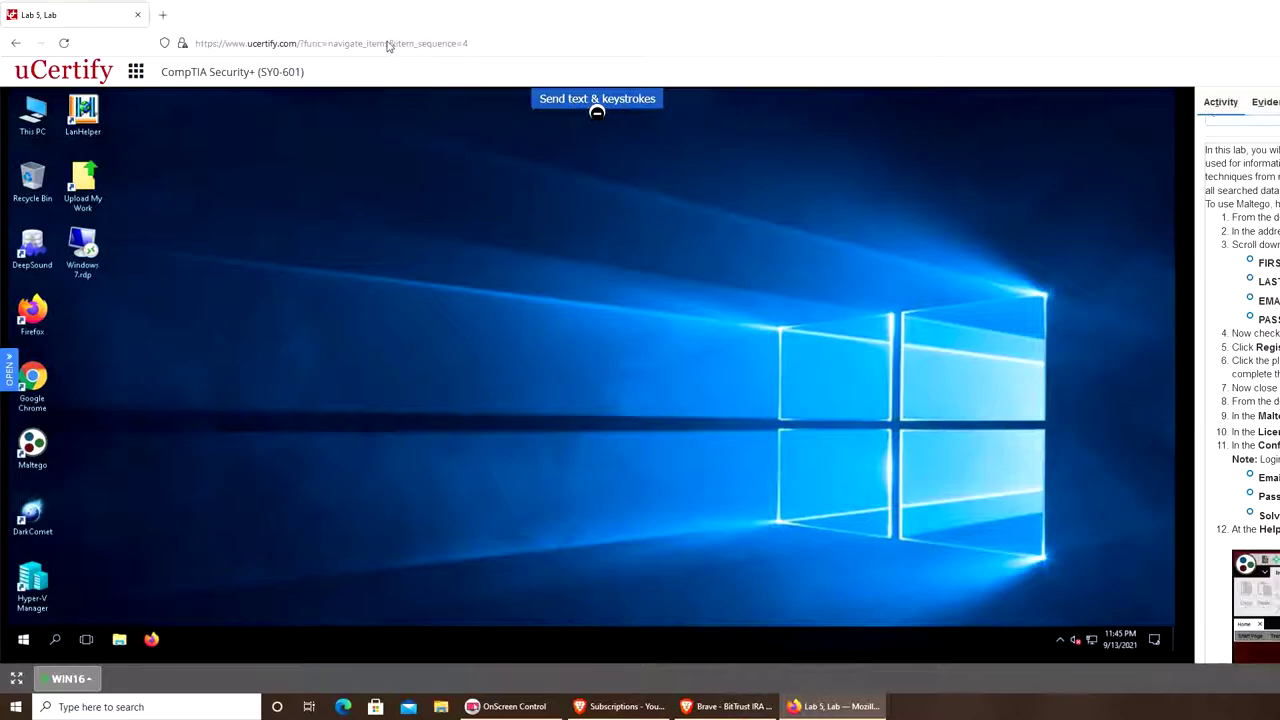
left_click(164, 15)
right_click(238, 43)
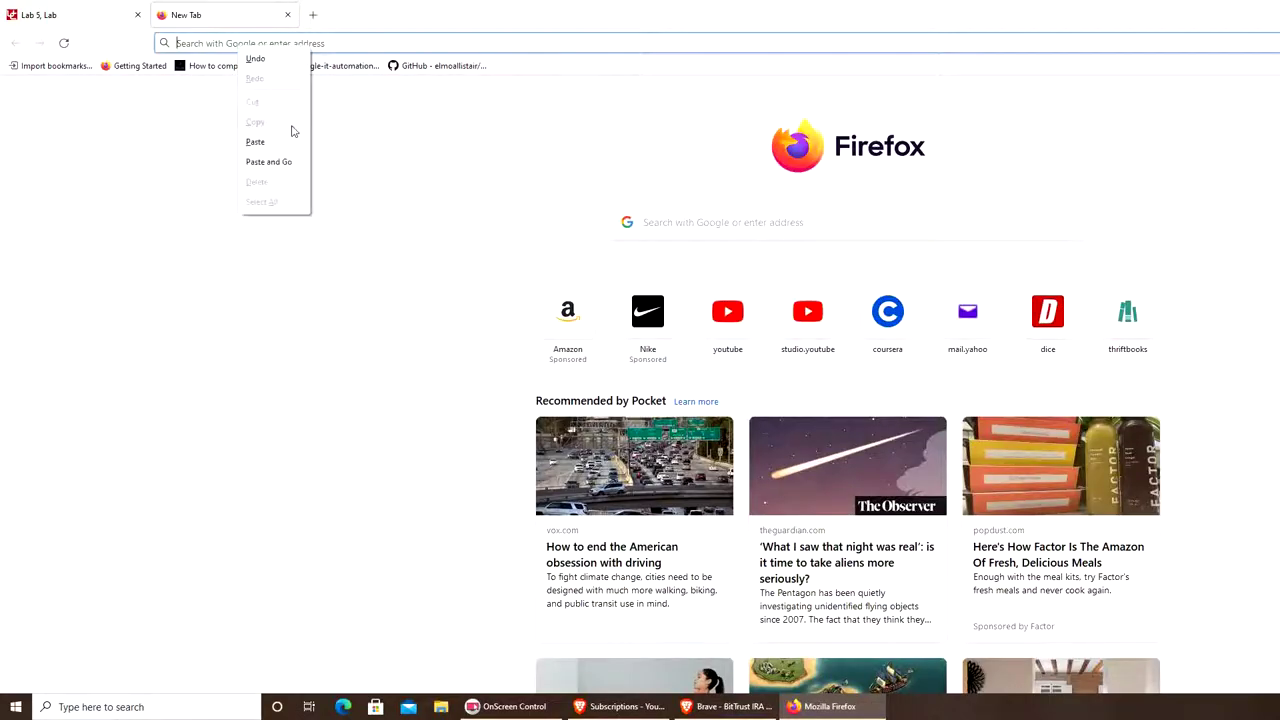
left_click(303, 162)
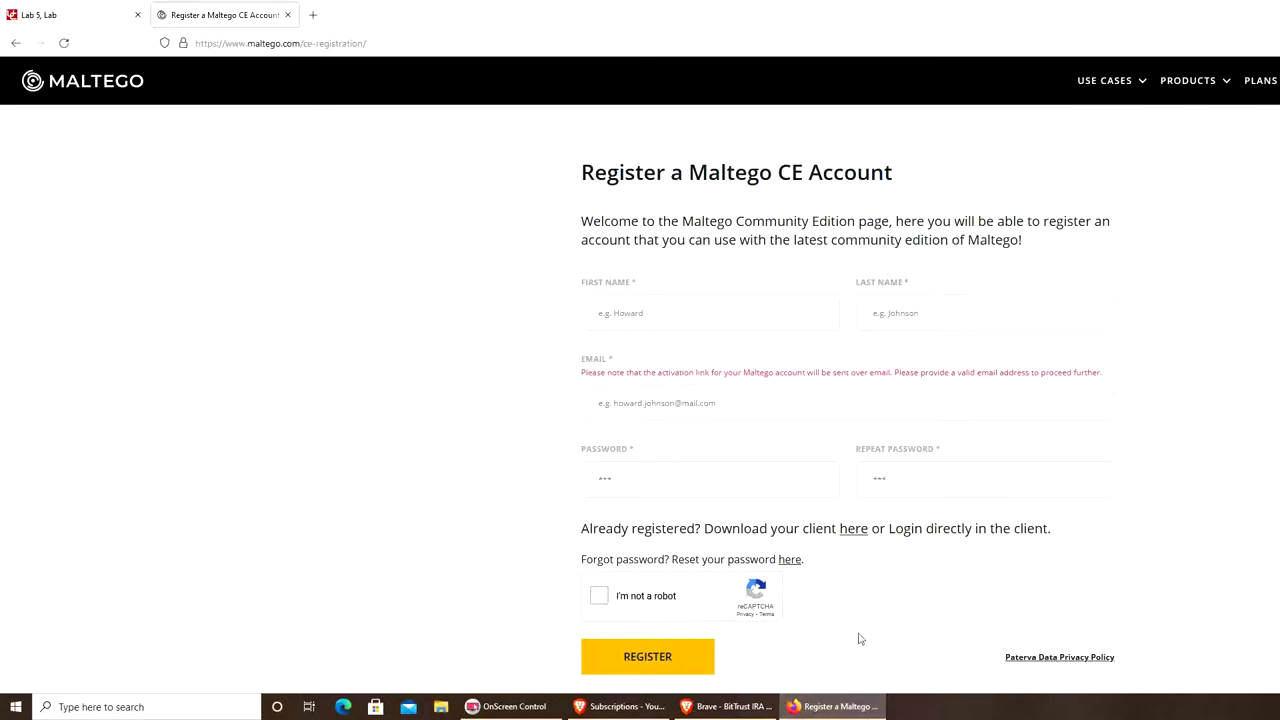
Return to the Lab 5 desktop and launch Maltego from its desktop icon.
left_click(71, 14)
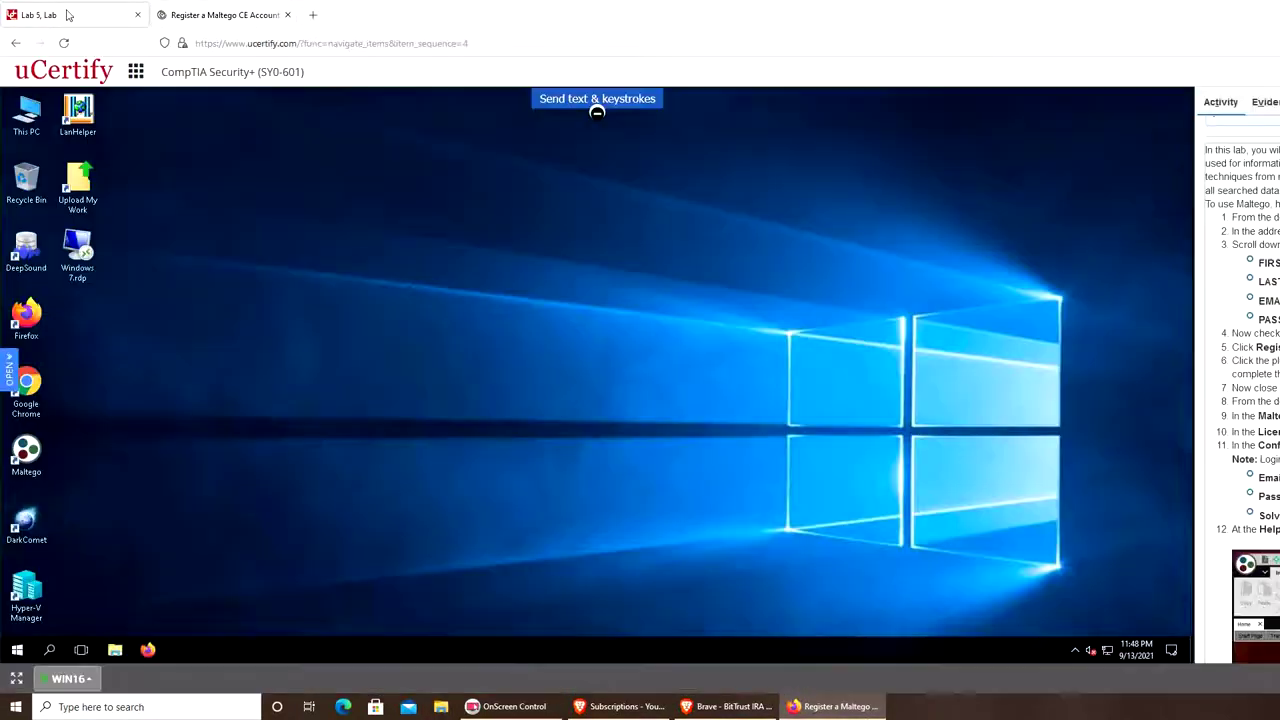
left_click(25, 458)
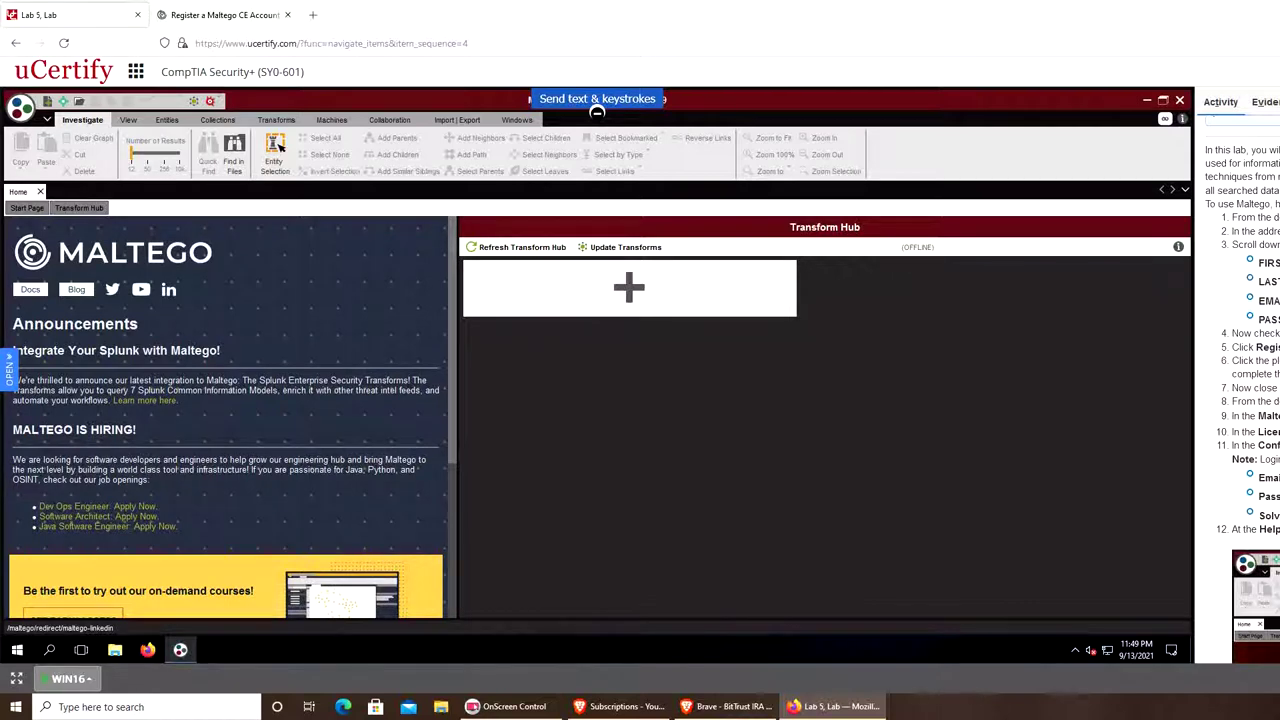
Log in through the License Manager with the account e-mail, password and captcha.
left_click(20, 104)
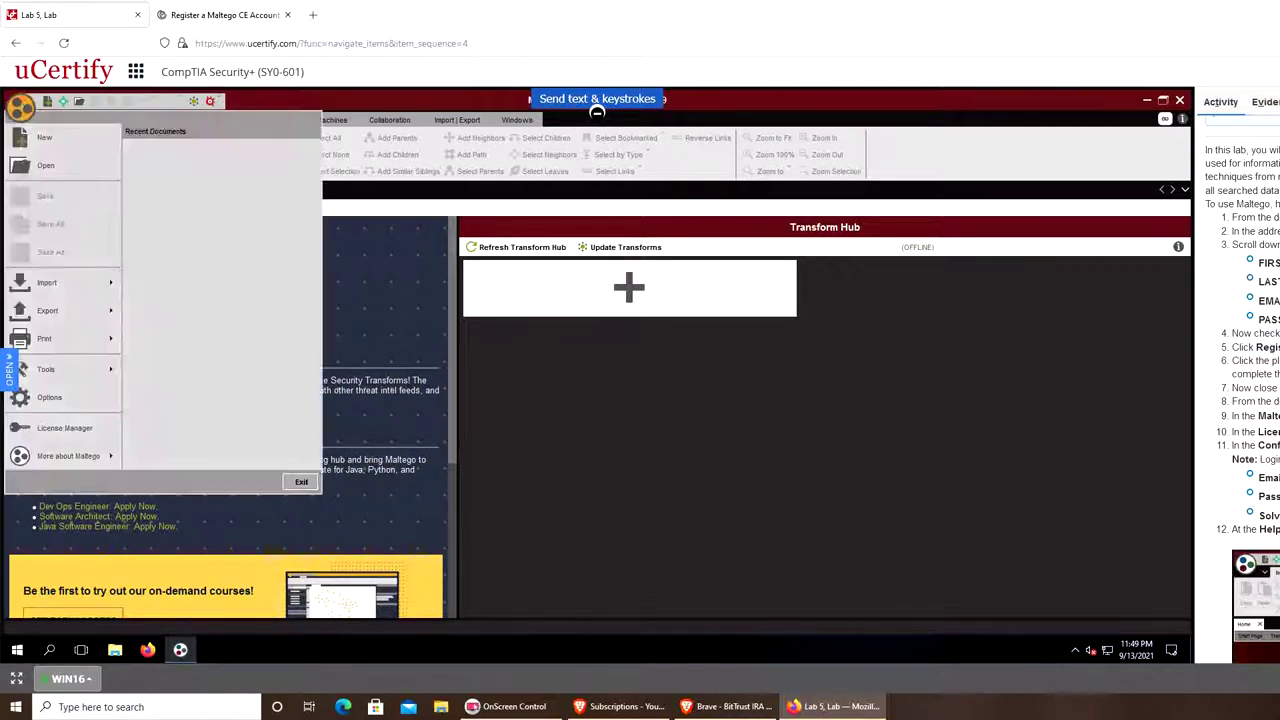
left_click(63, 424)
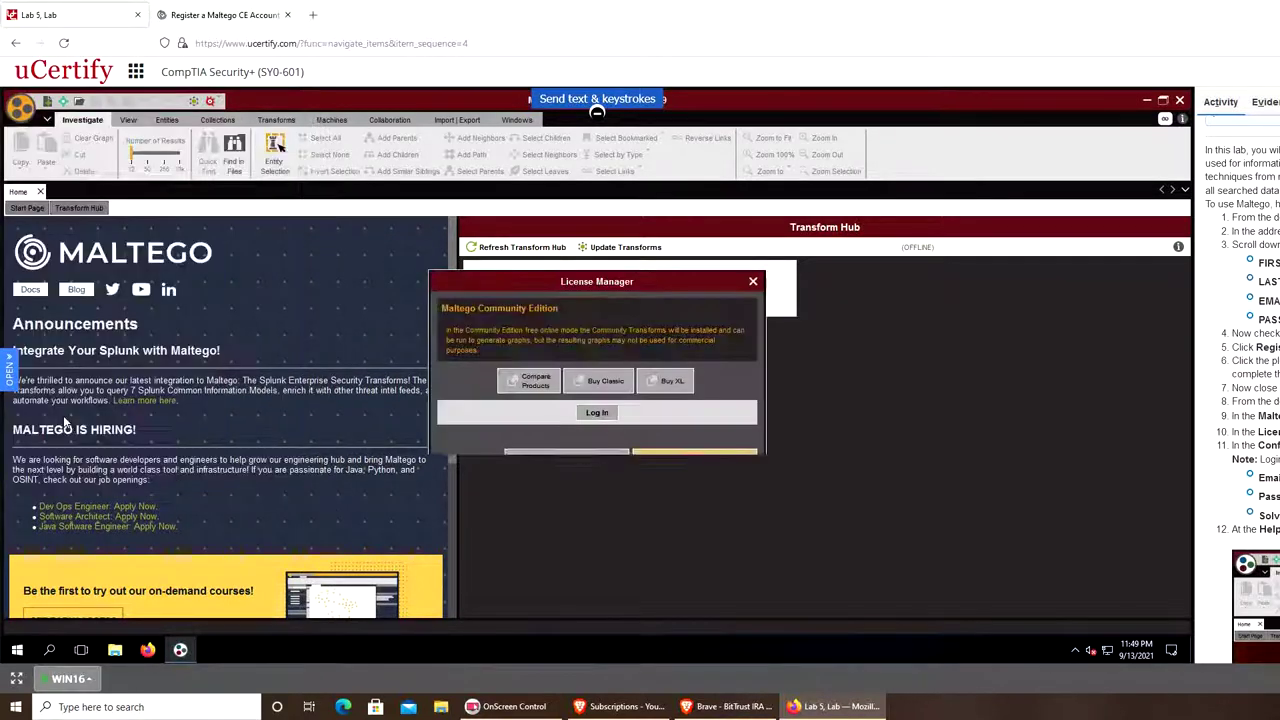
left_click(599, 412)
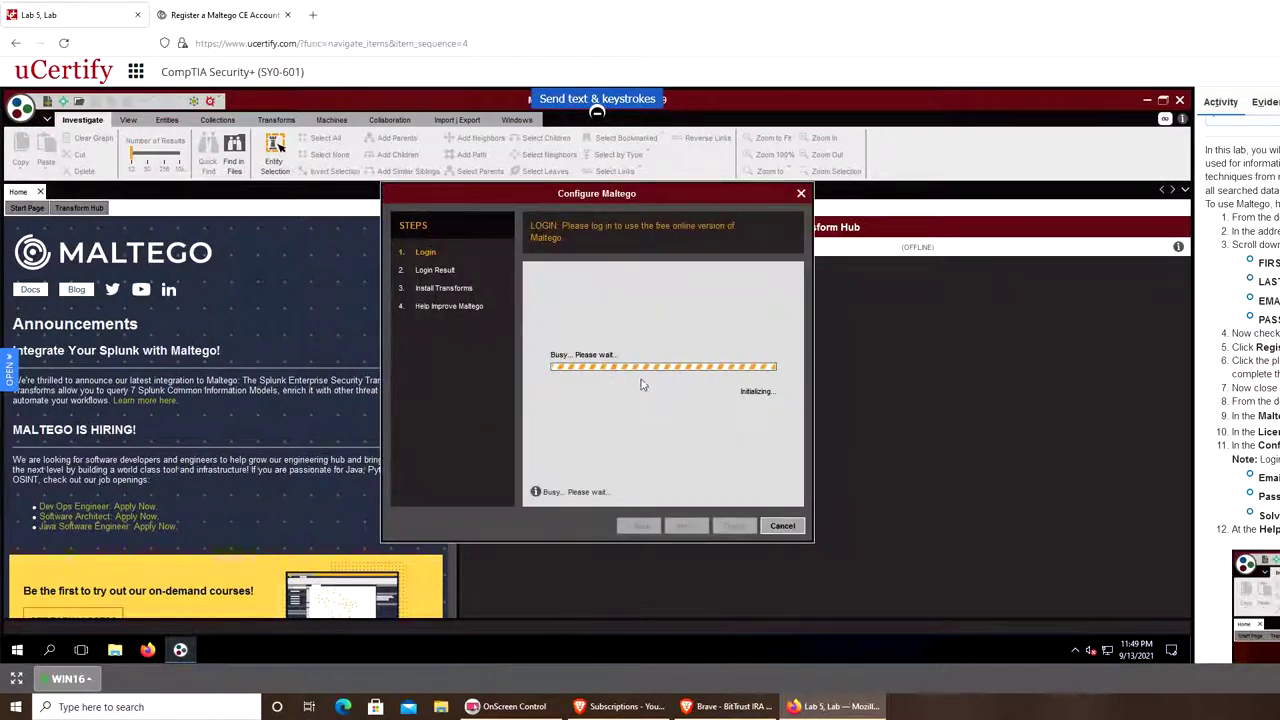
left_click(619, 324)
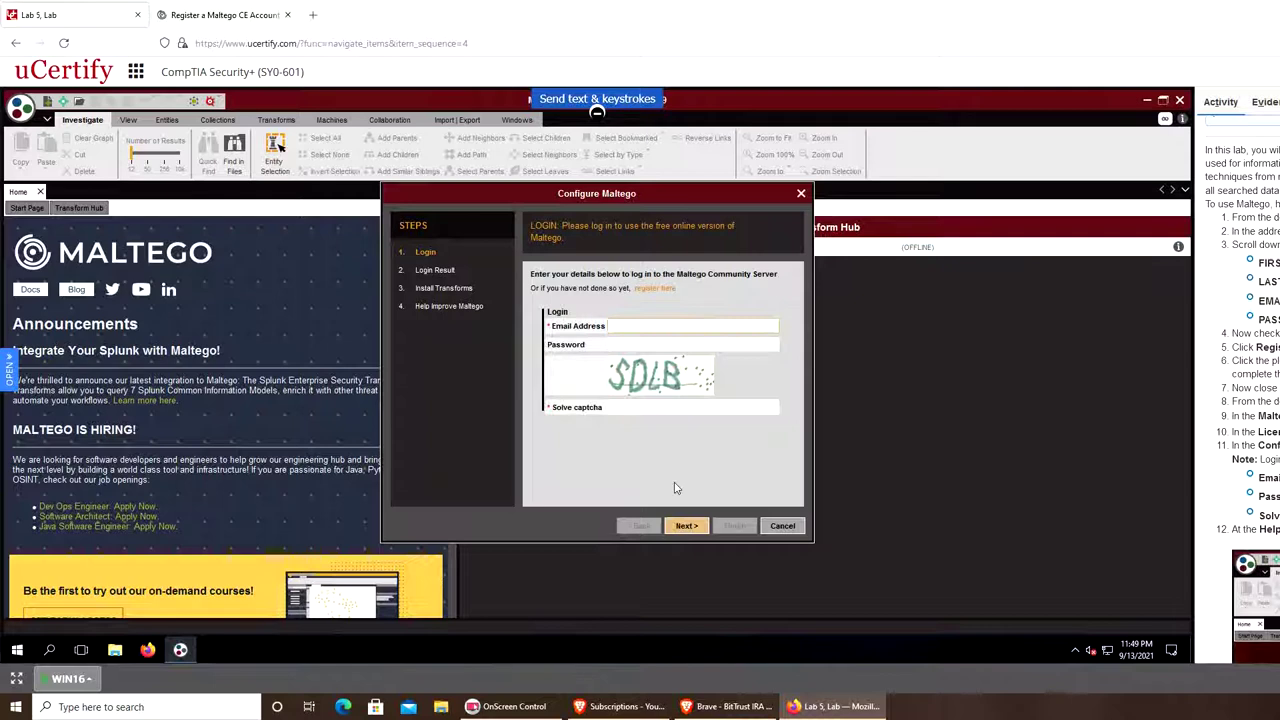
key("Tab")
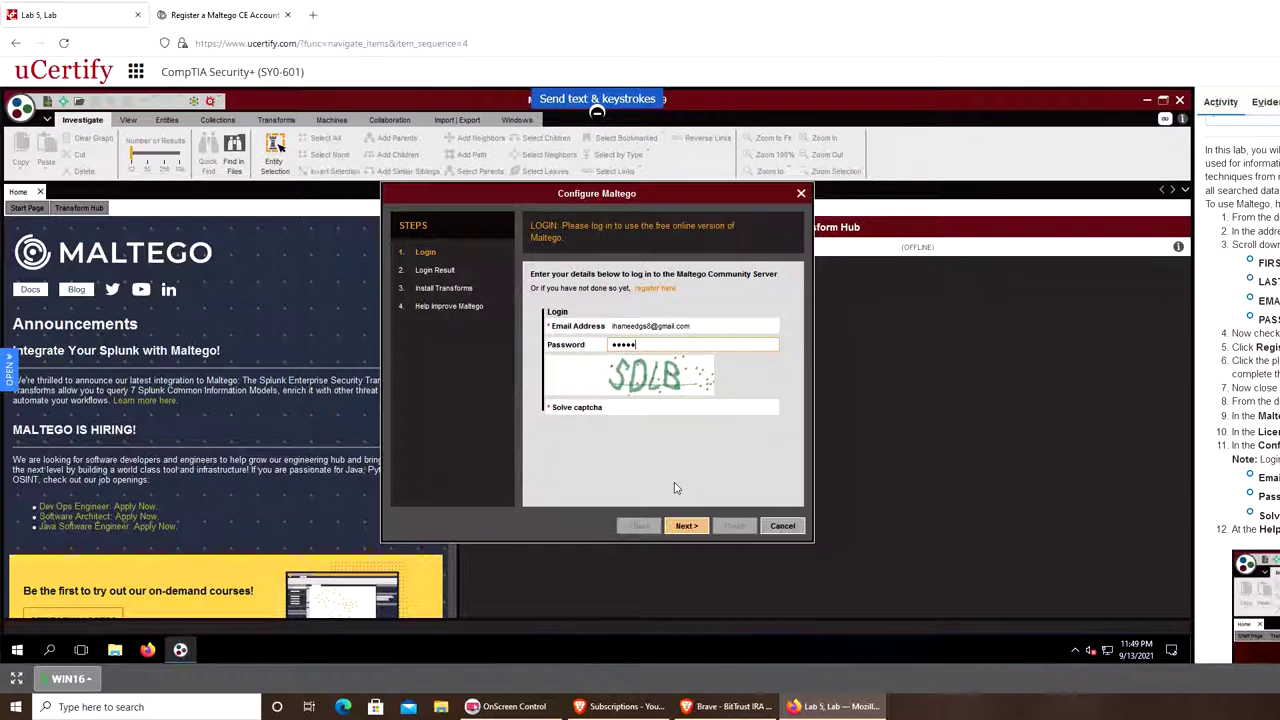
key("Tab")
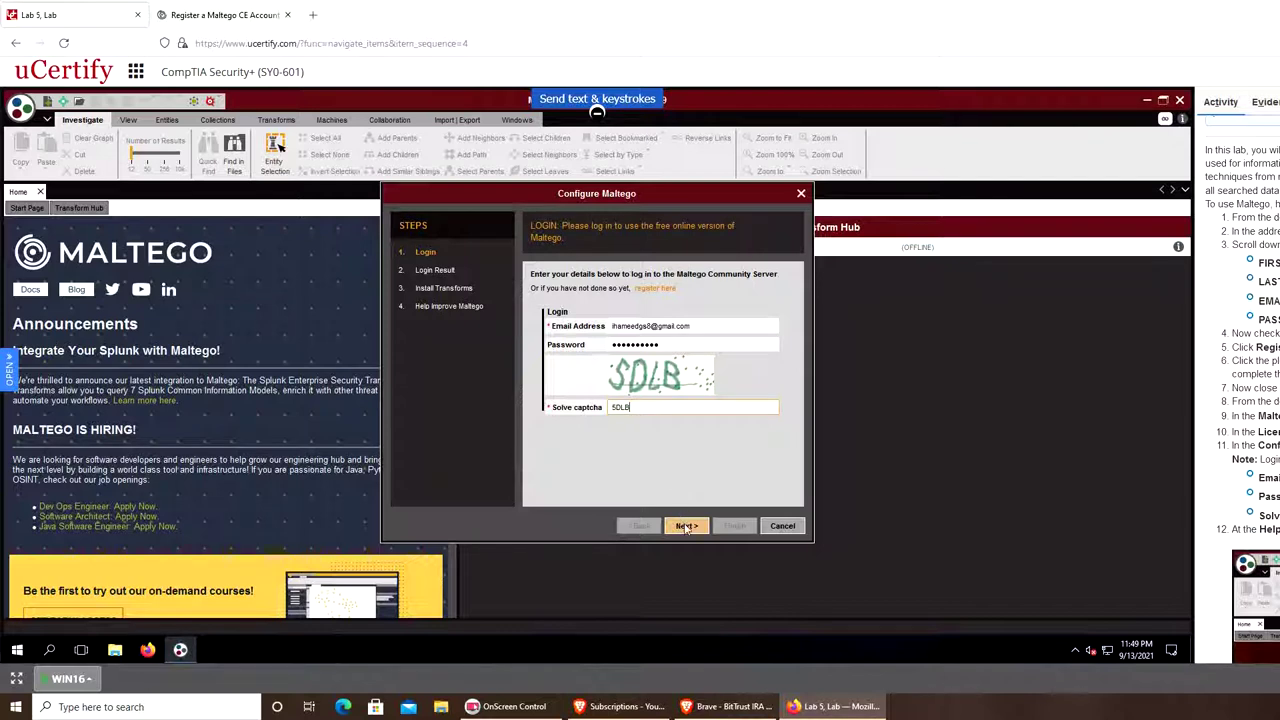
left_click(685, 526)
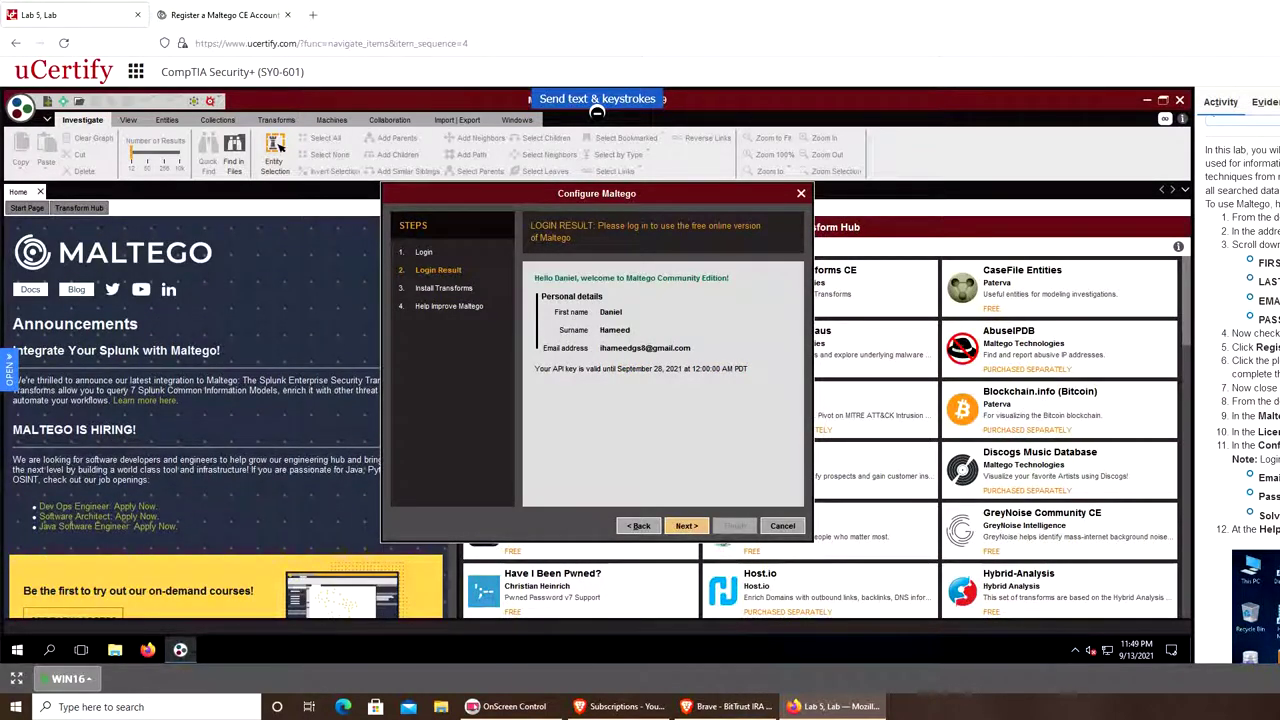
Finish the Configure Maltego wizard so Standard Transforms CE gets installed.
left_click(700, 529)
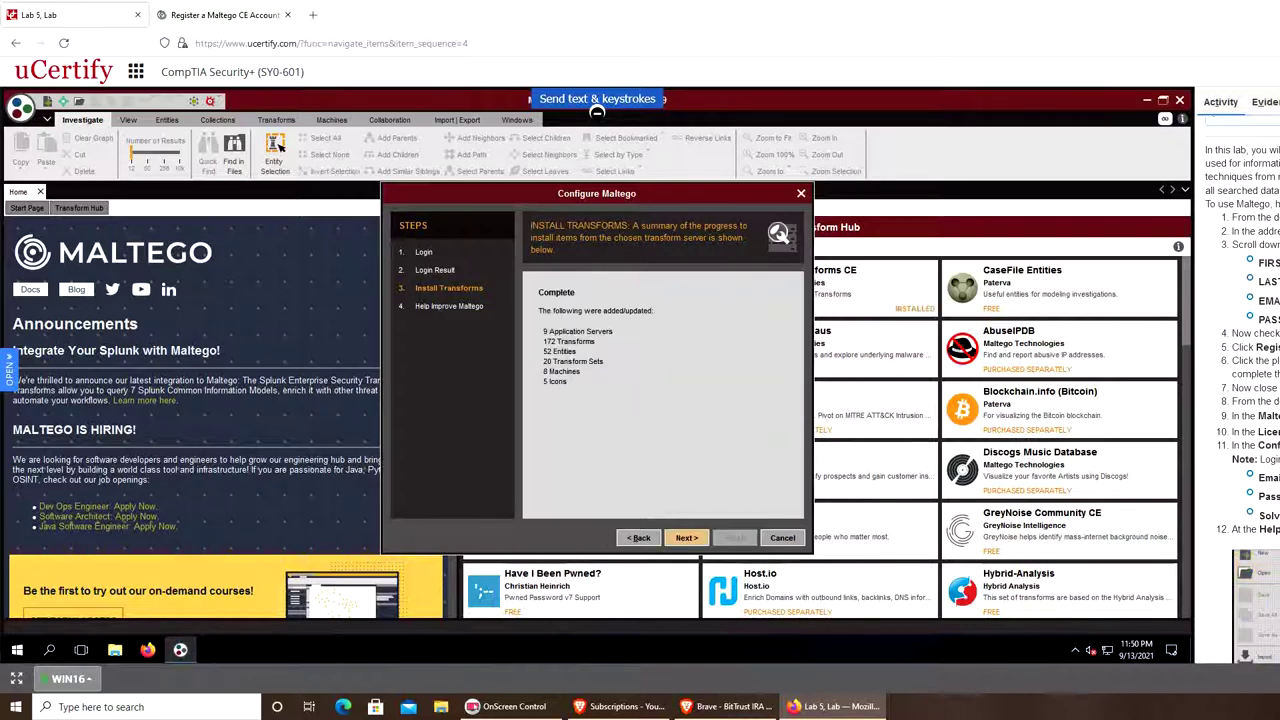
left_click(684, 539)
left_click(733, 538)
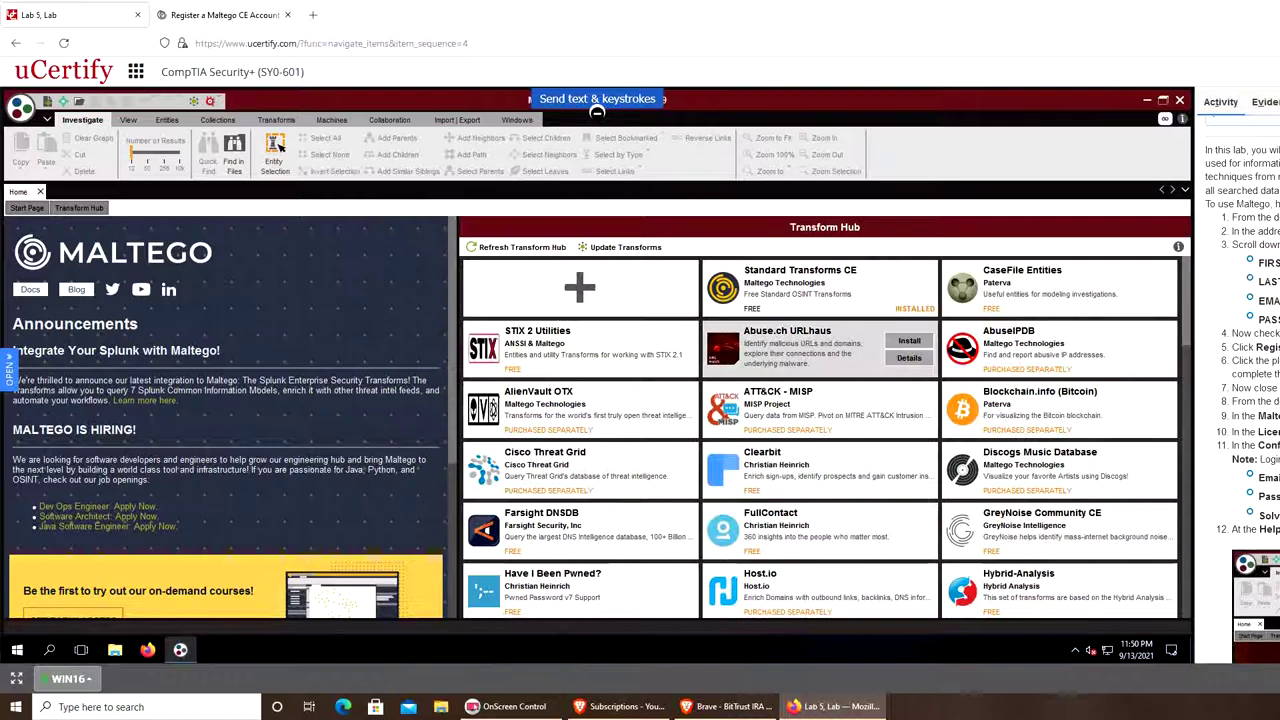
Start Run Machine from the Machines tab to open the Start a Machine wizard.
mouse_move(1147, 393)
scroll(1245, 400, "down", 4)
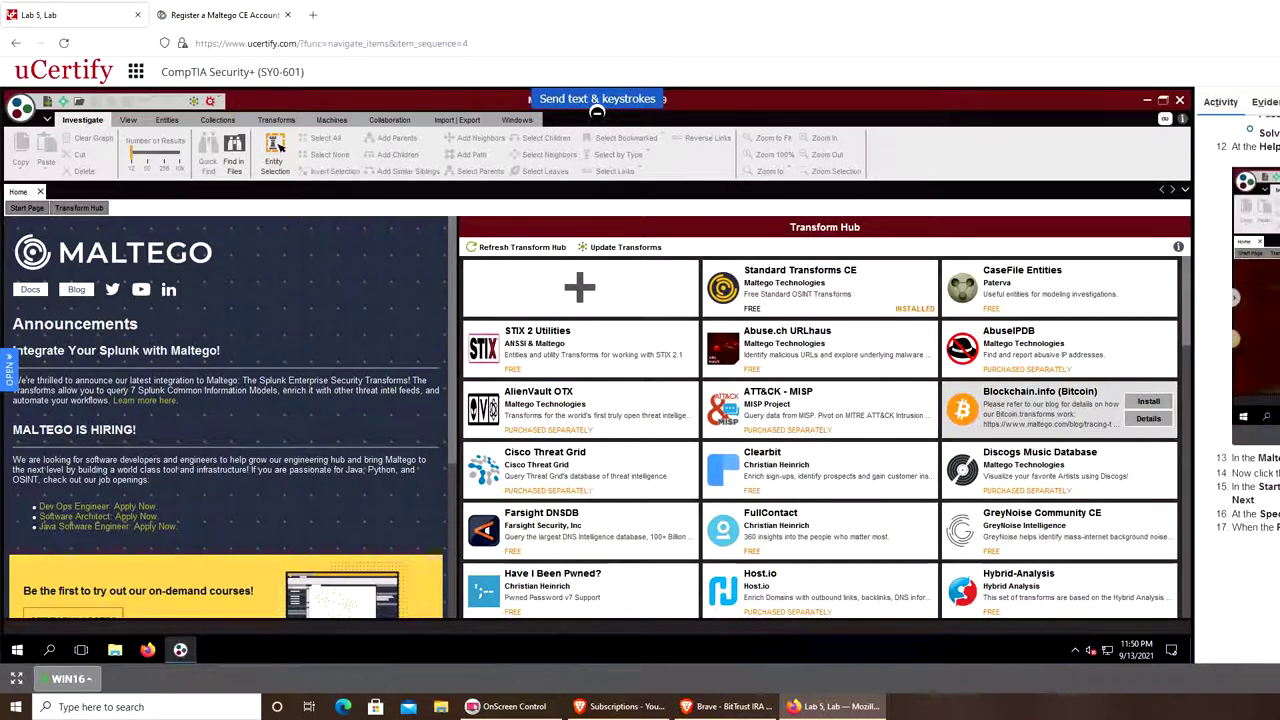
scroll(1250, 360, "down", 2)
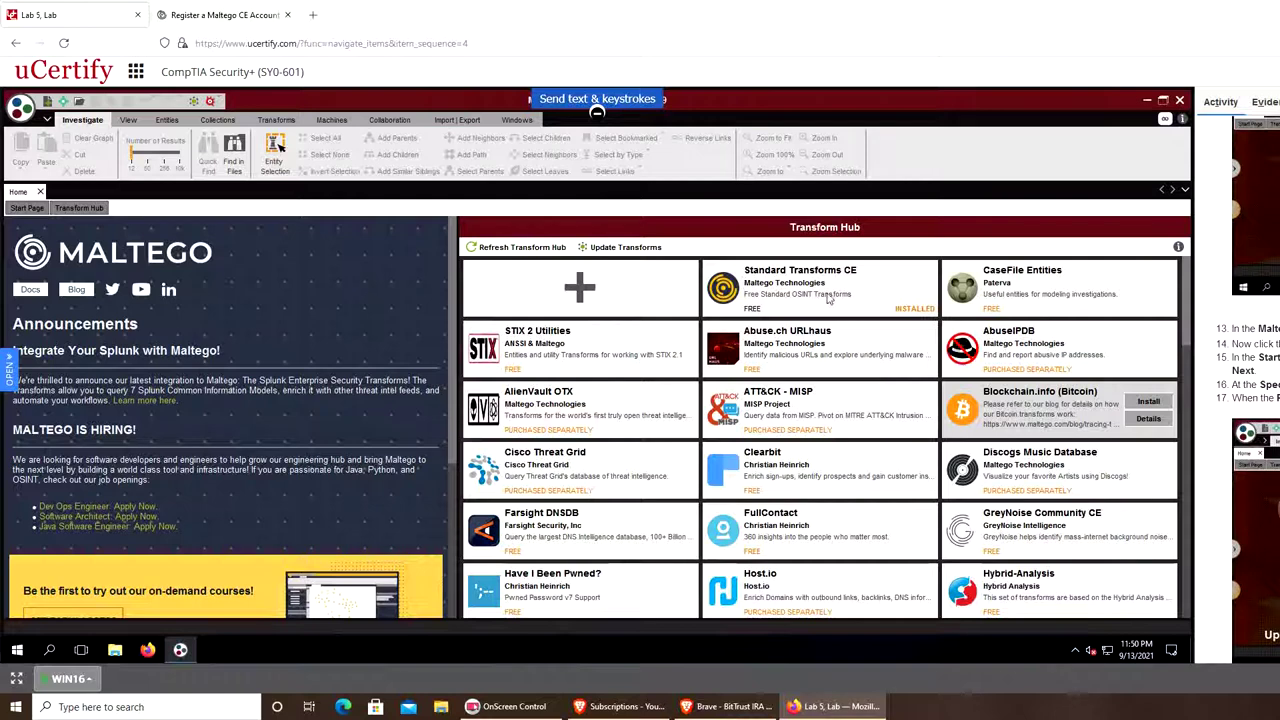
left_click(331, 120)
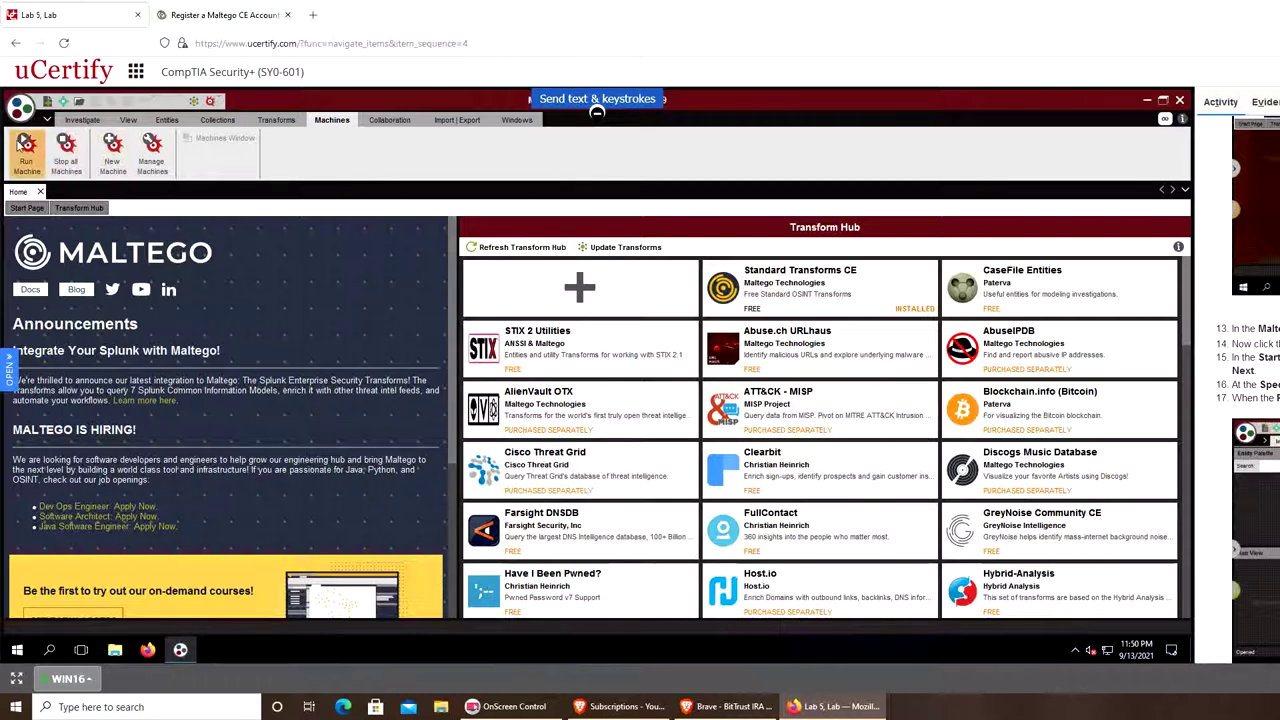
left_click(26, 152)
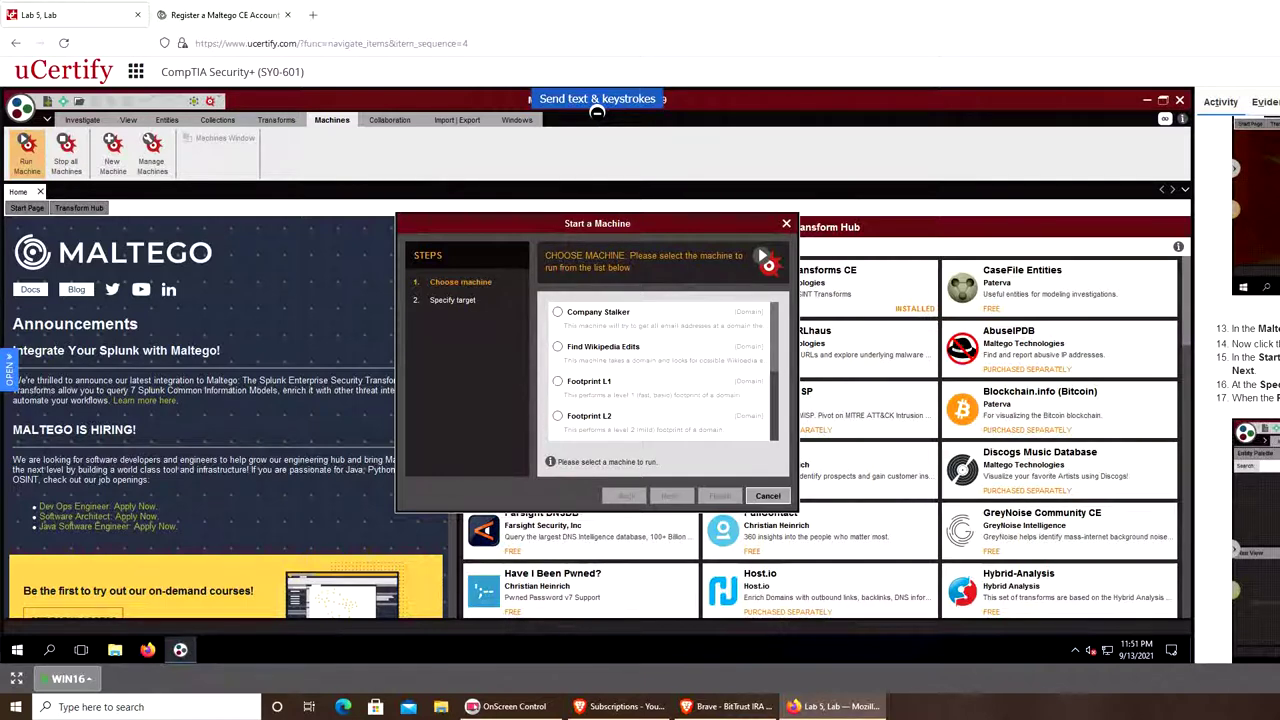
Pick Find Wikipedia Edits and enter example.com as the target Domain Name.
scroll(645, 368, "down", 2)
scroll(650, 369, "up", 2)
scroll(655, 370, "down", 3)
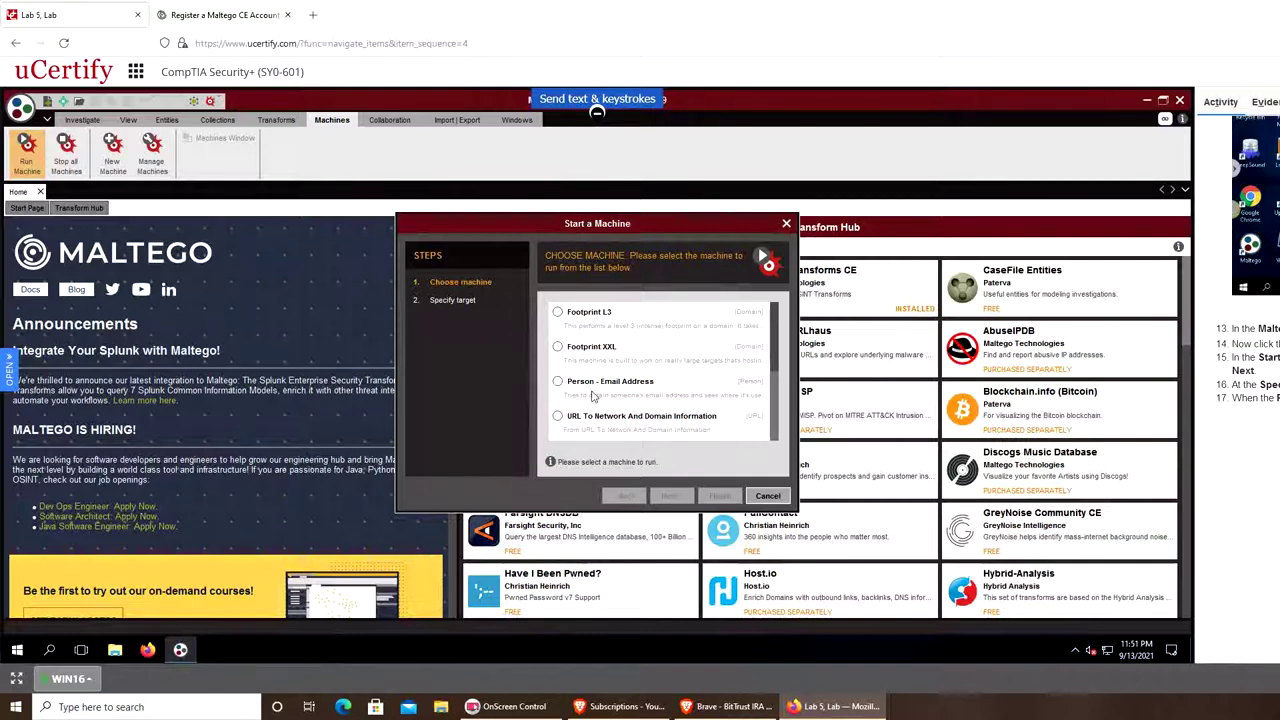
scroll(592, 396, "up", 3)
left_click(608, 346)
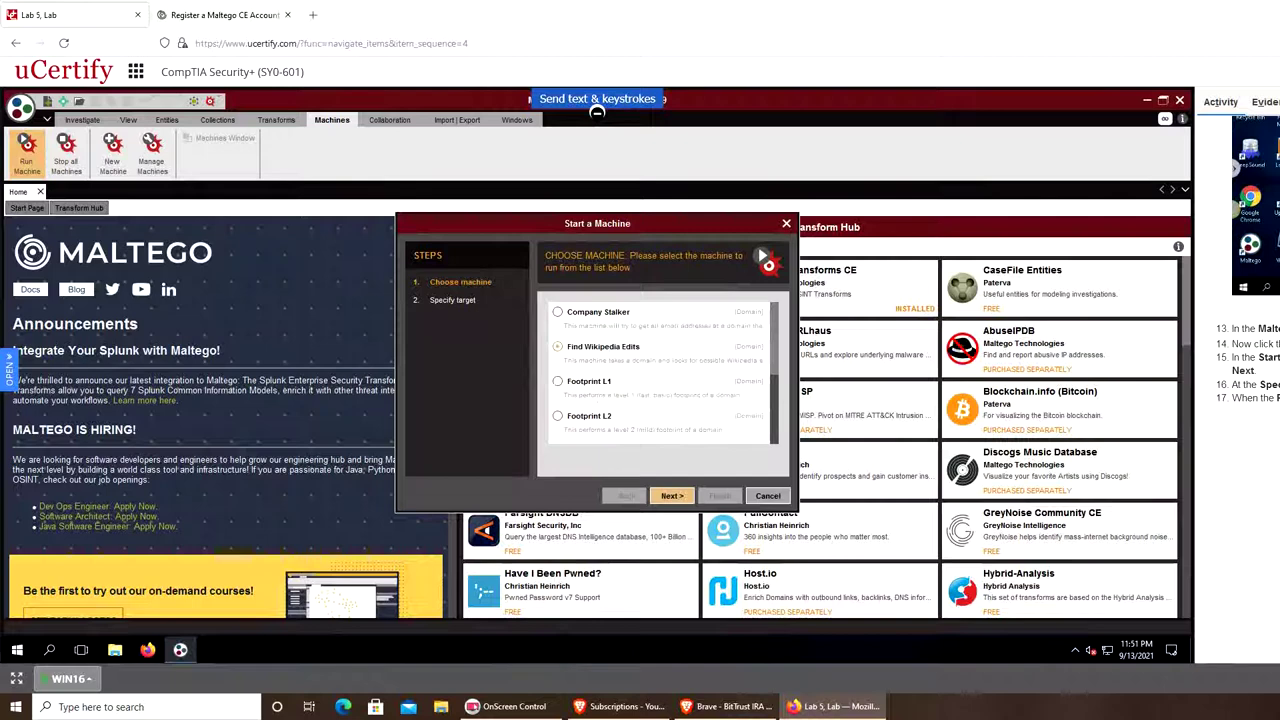
left_click(671, 496)
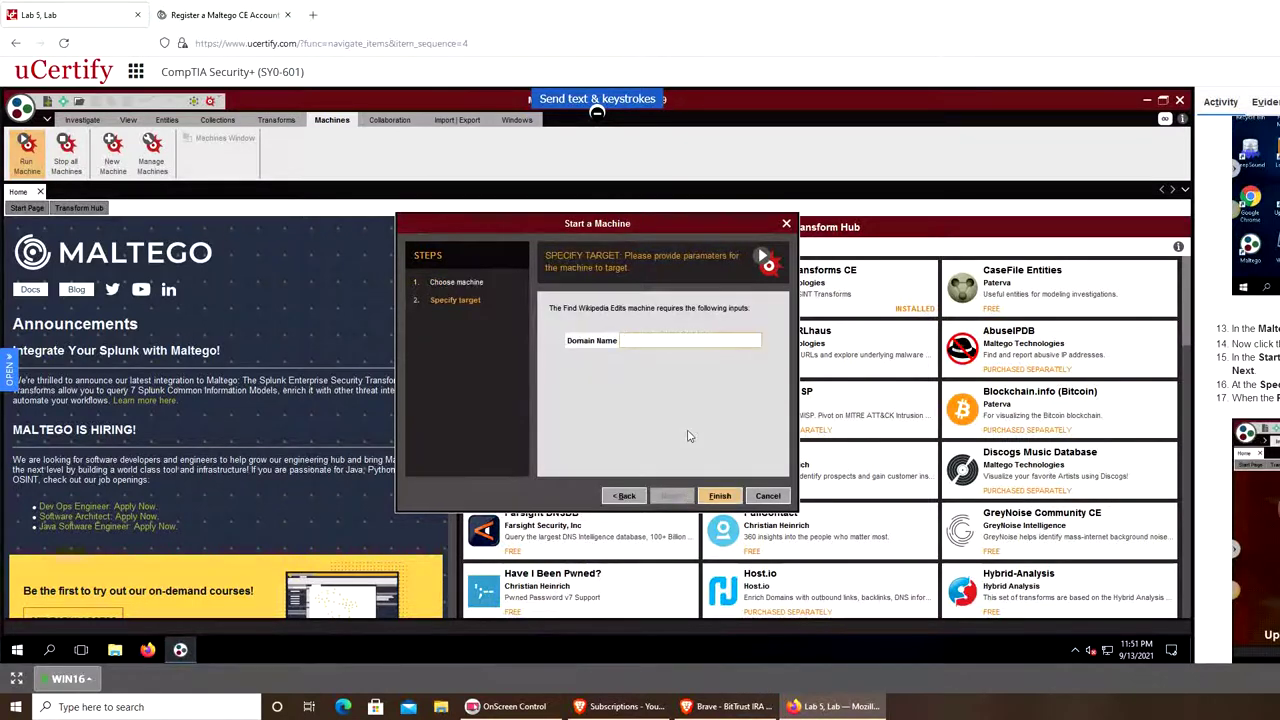
type("example.com")
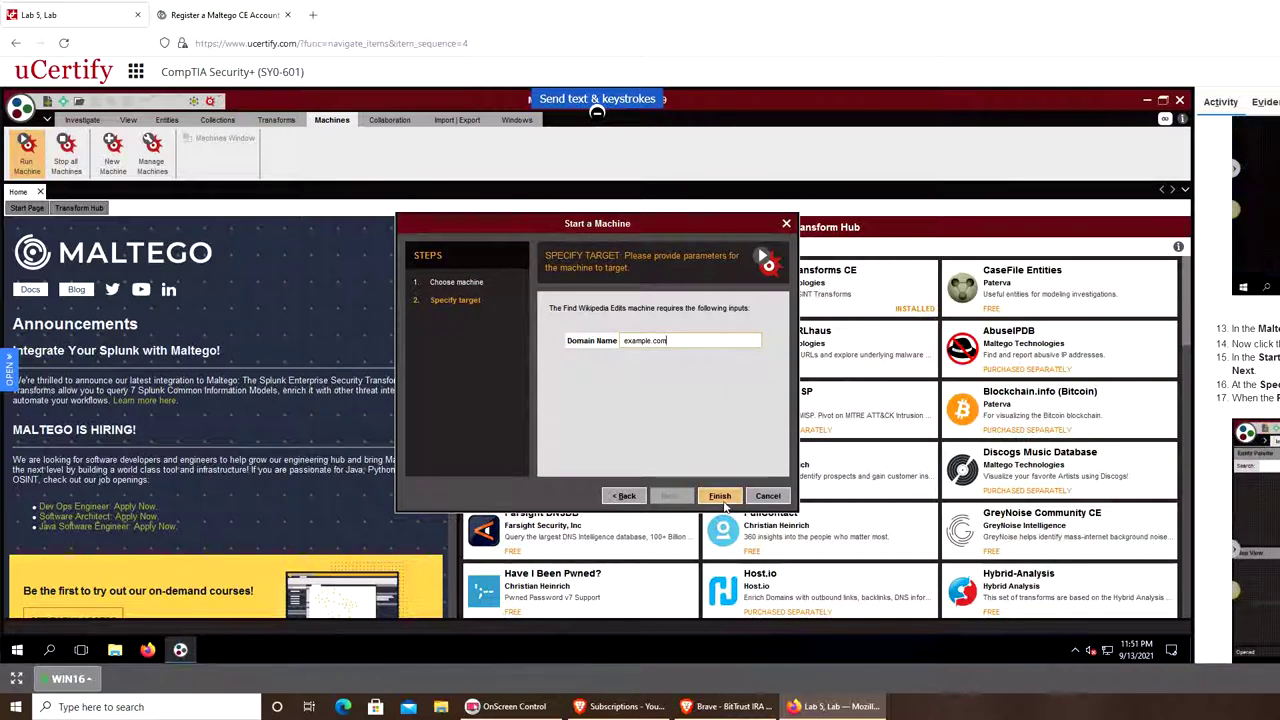
Run the machine on example.com, dismiss the results-limit notice, and move the netblocks panel aside.
left_click(720, 496)
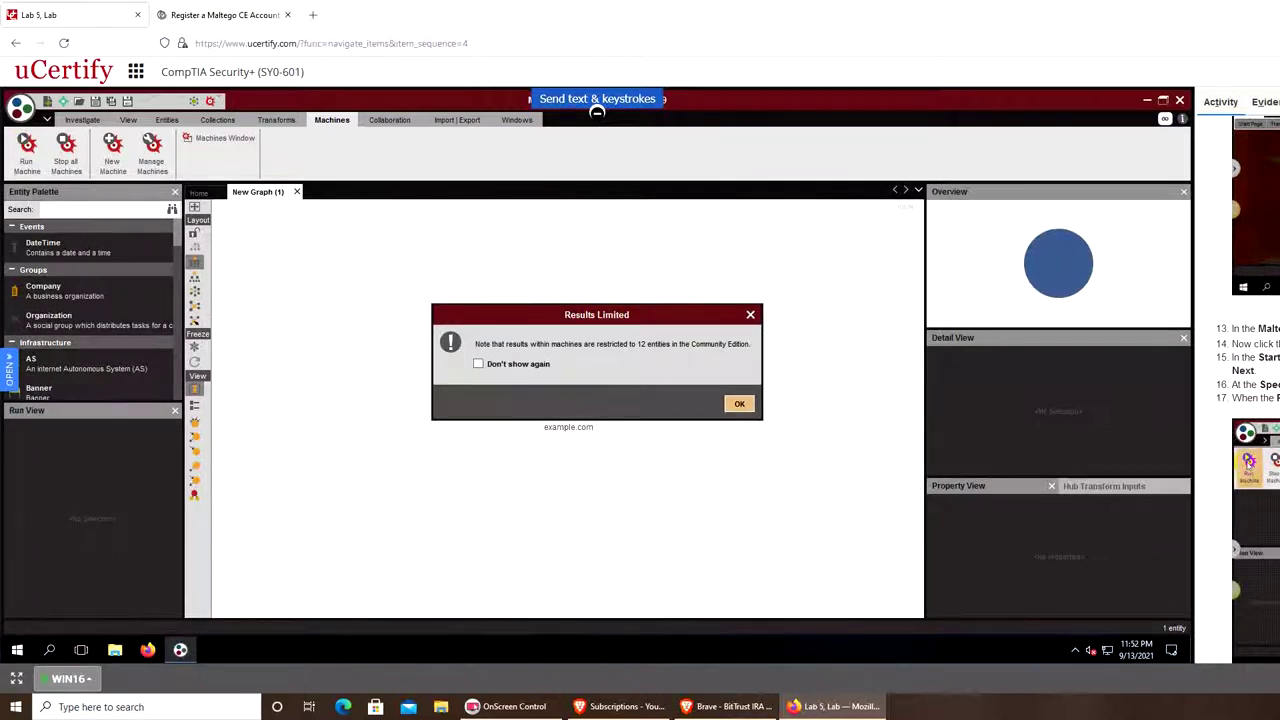
left_click(739, 403)
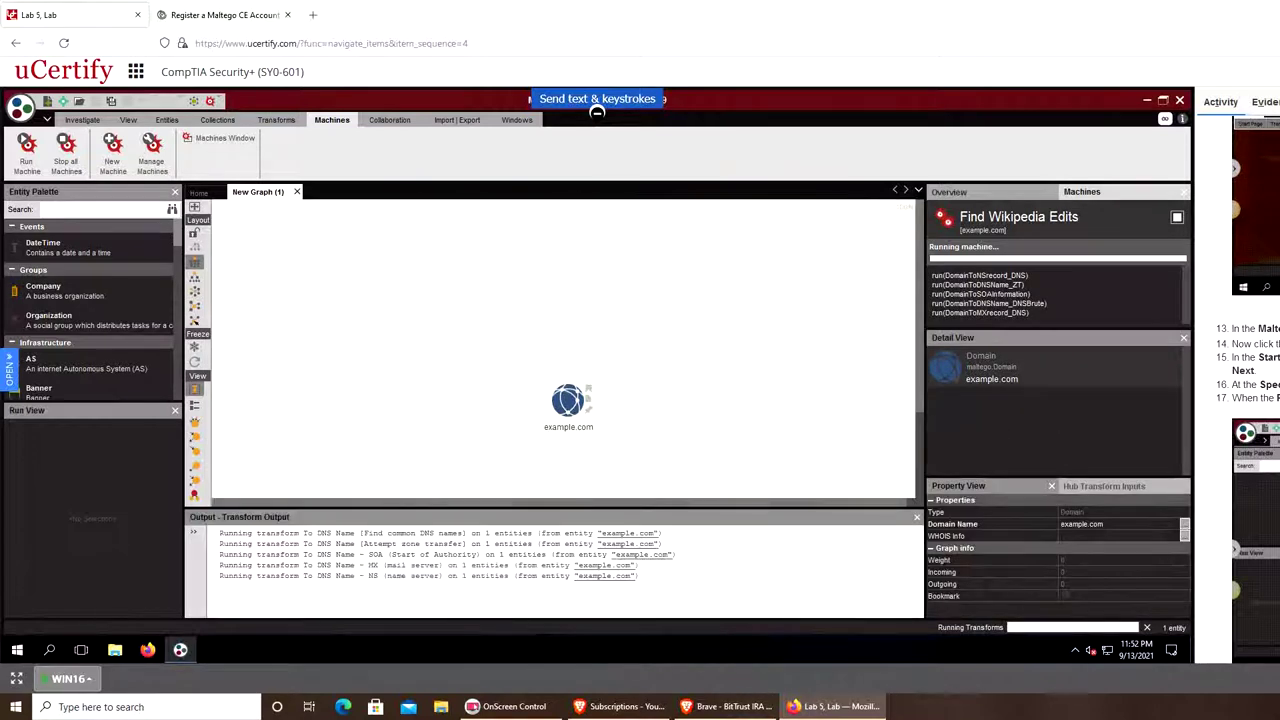
scroll(1272, 405, "down", 5)
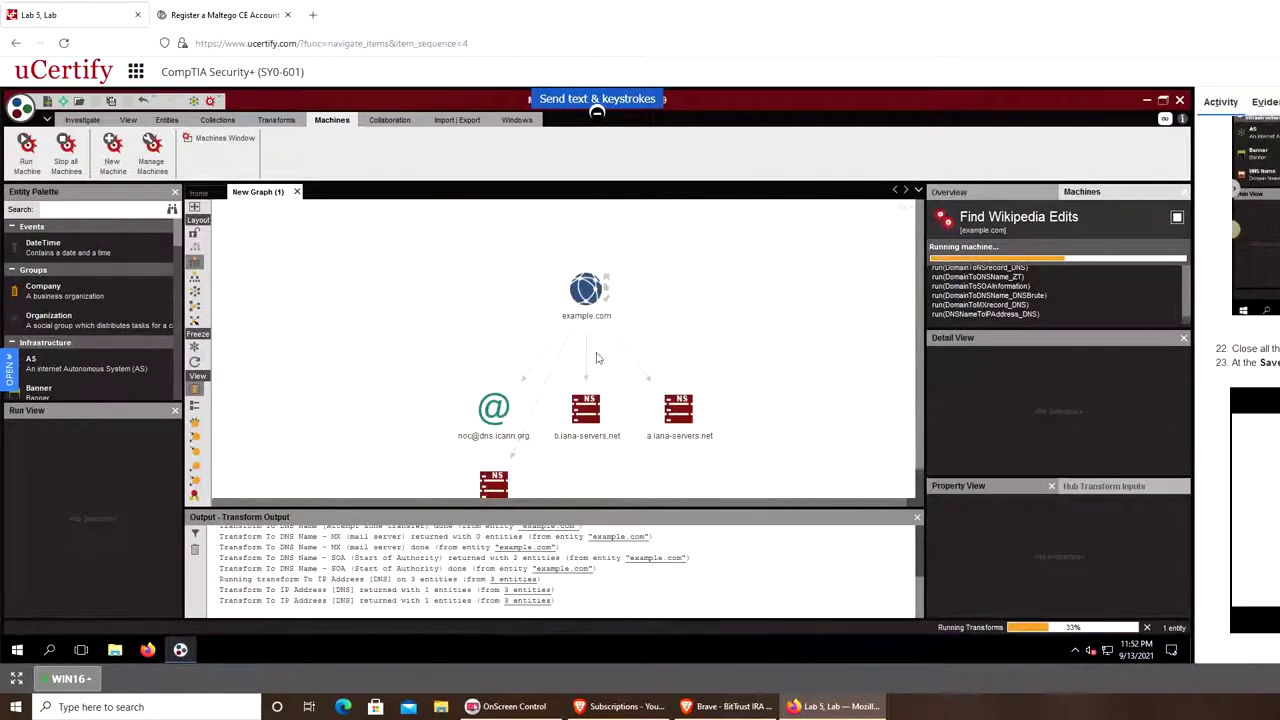
left_click(736, 414)
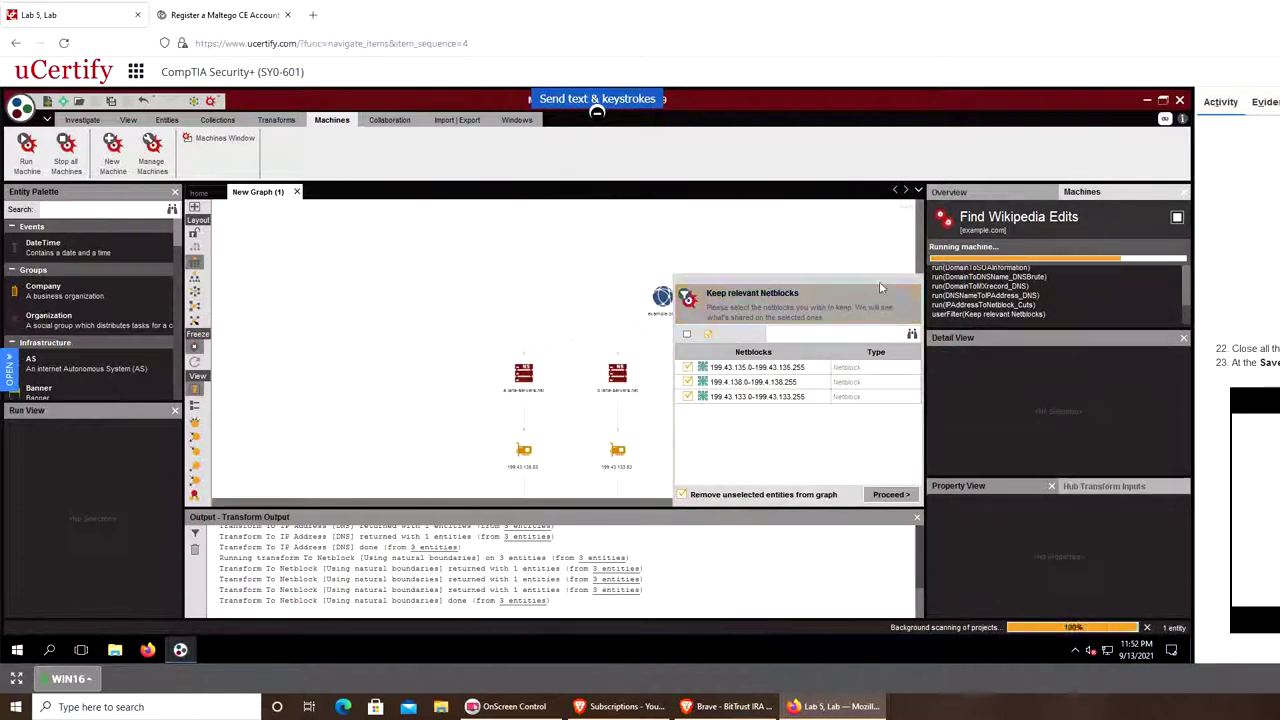
left_click_drag(885, 278, 1107, 400)
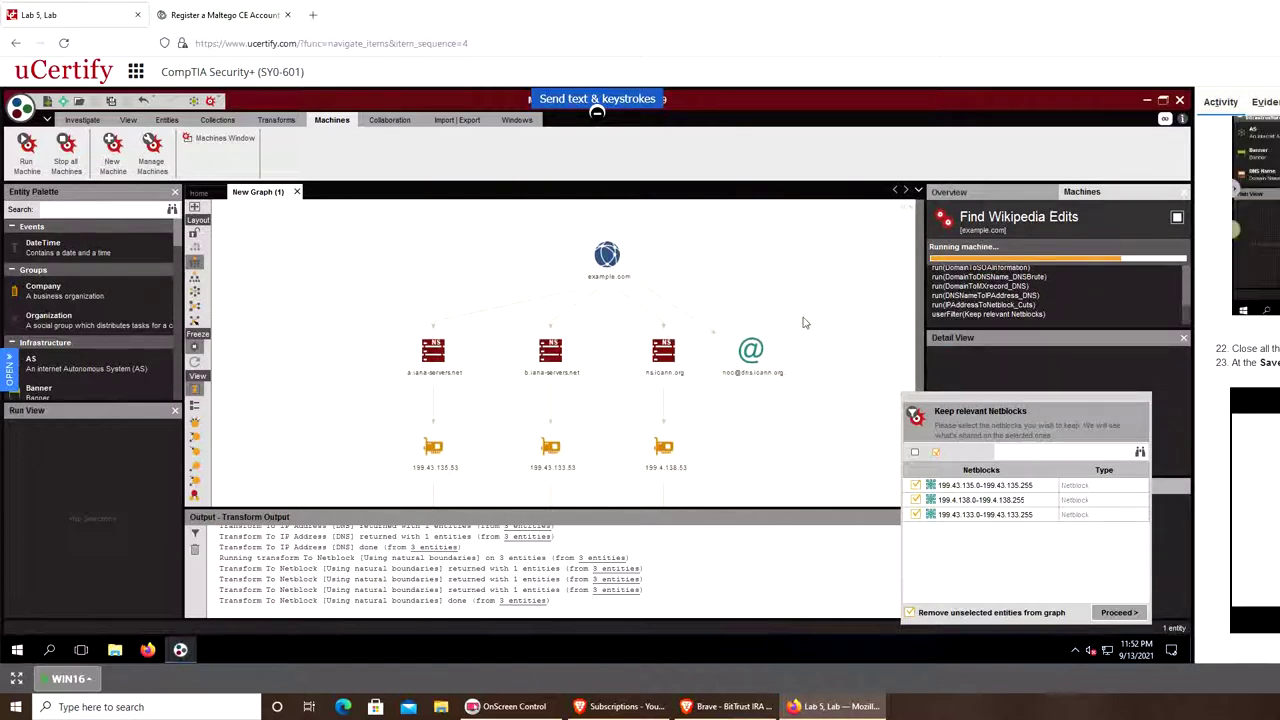
Inspect the b.iana-servers.net name server, then clear the selection.
left_click(552, 350)
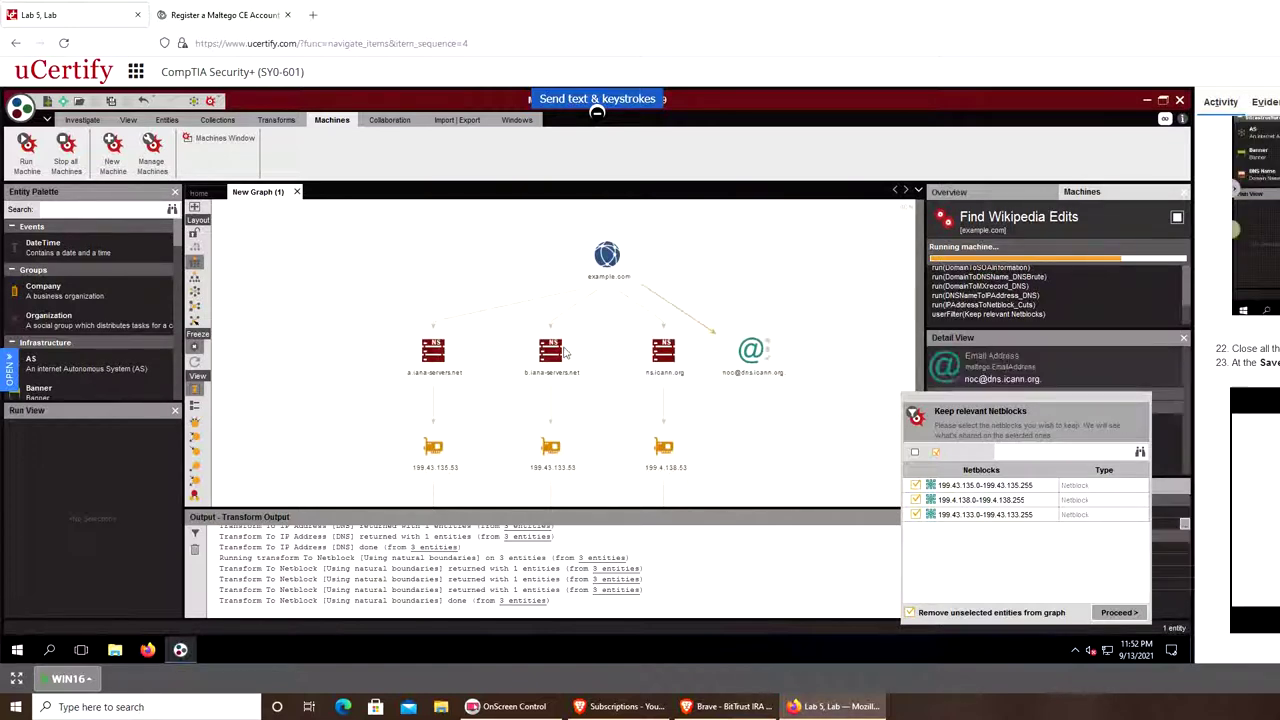
left_click(505, 428)
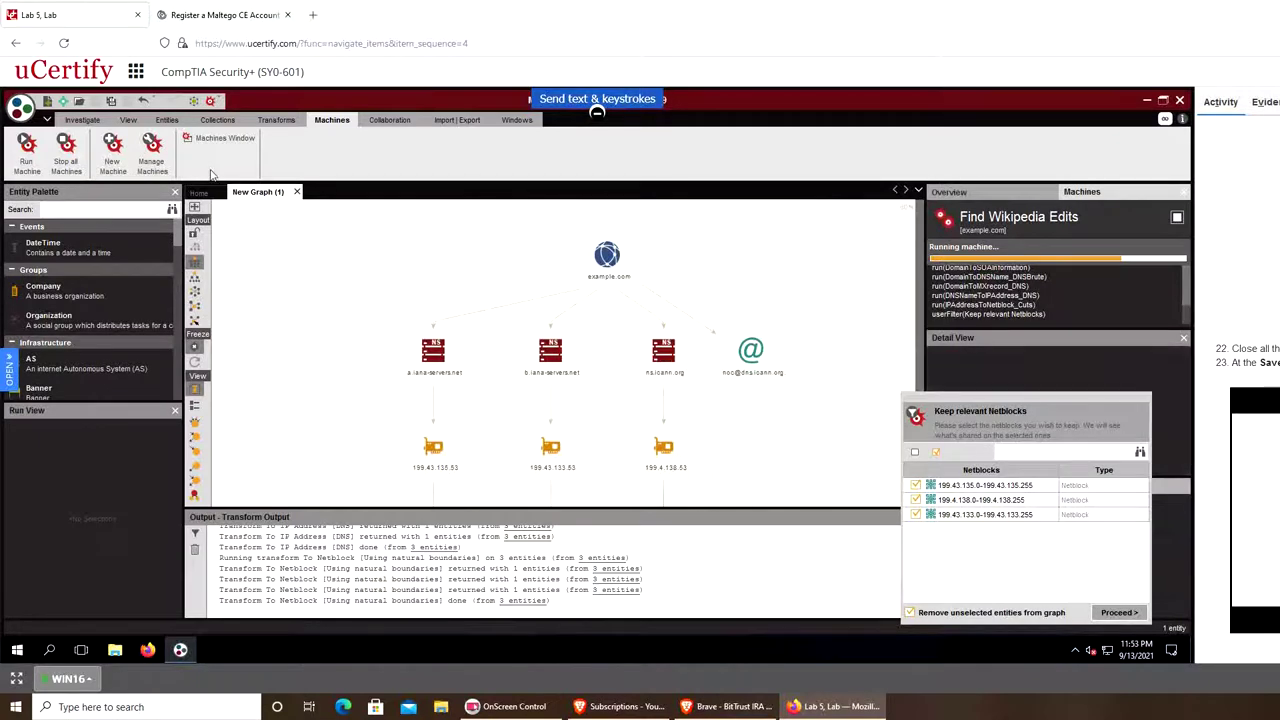
Look over the Export submenu in the application menu, then close the menu without choosing anything.
left_click(20, 108)
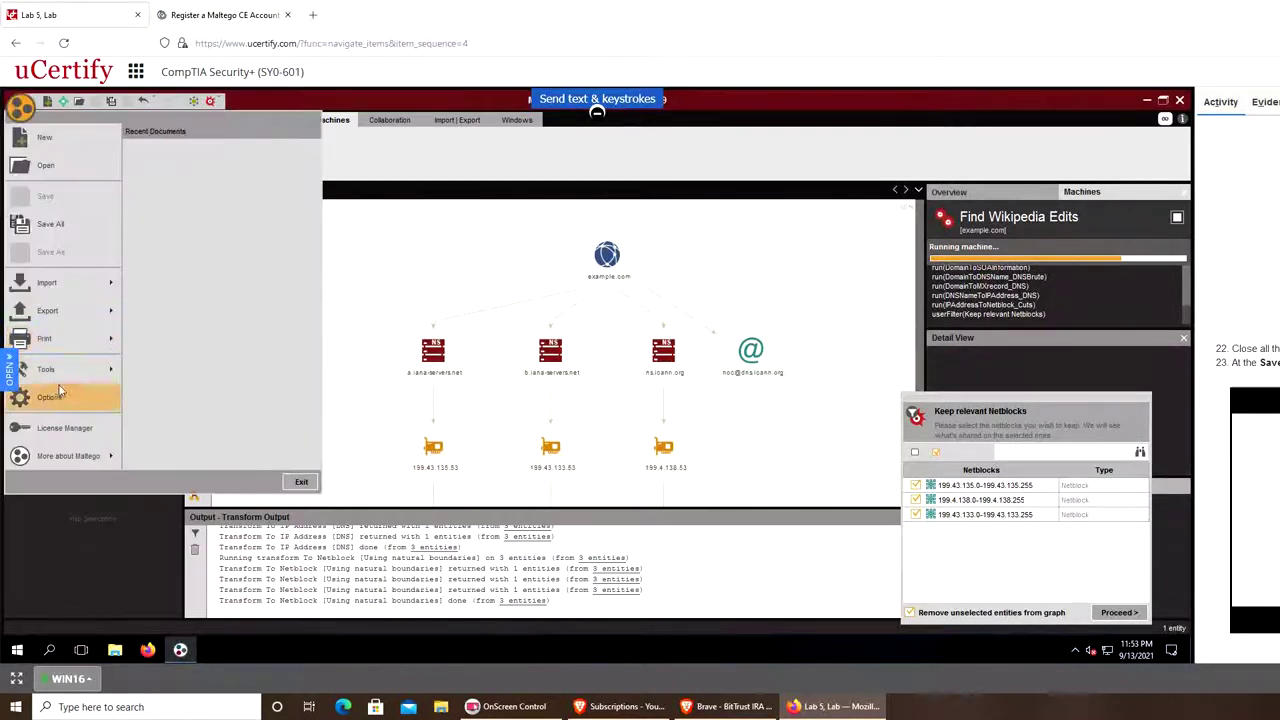
mouse_move(70, 308)
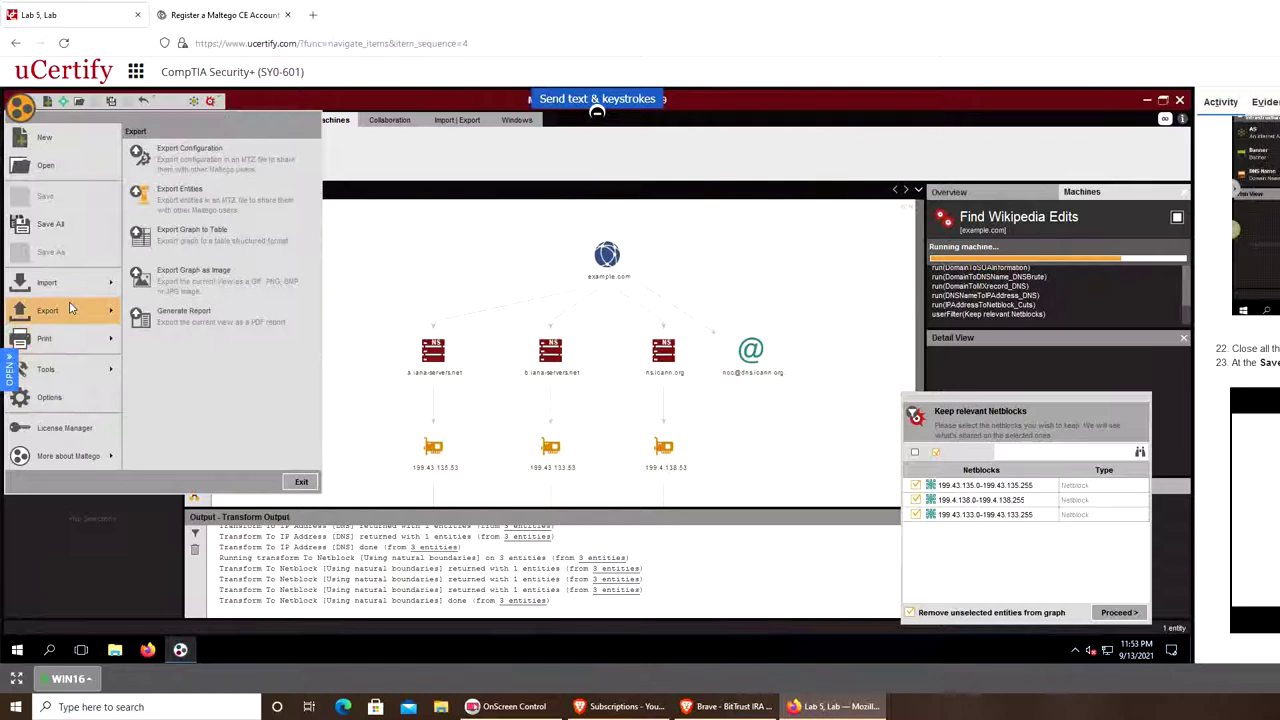
left_click(258, 227)
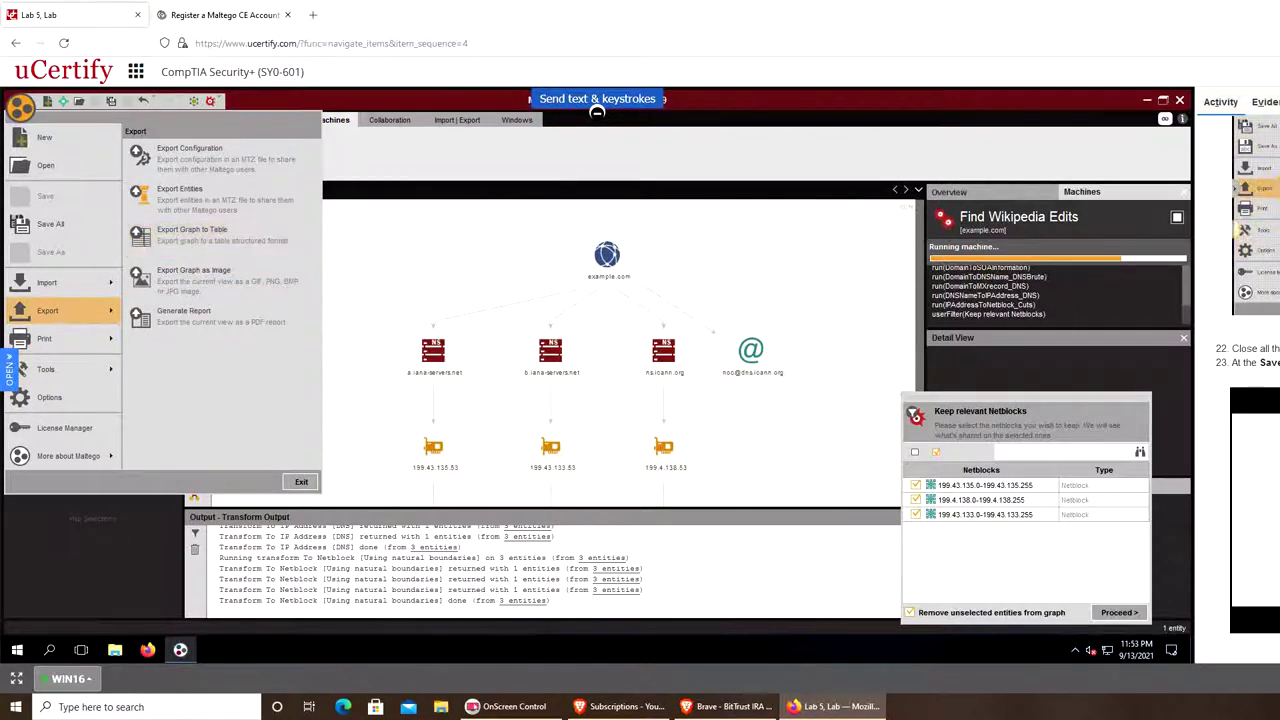
left_click(1181, 451)
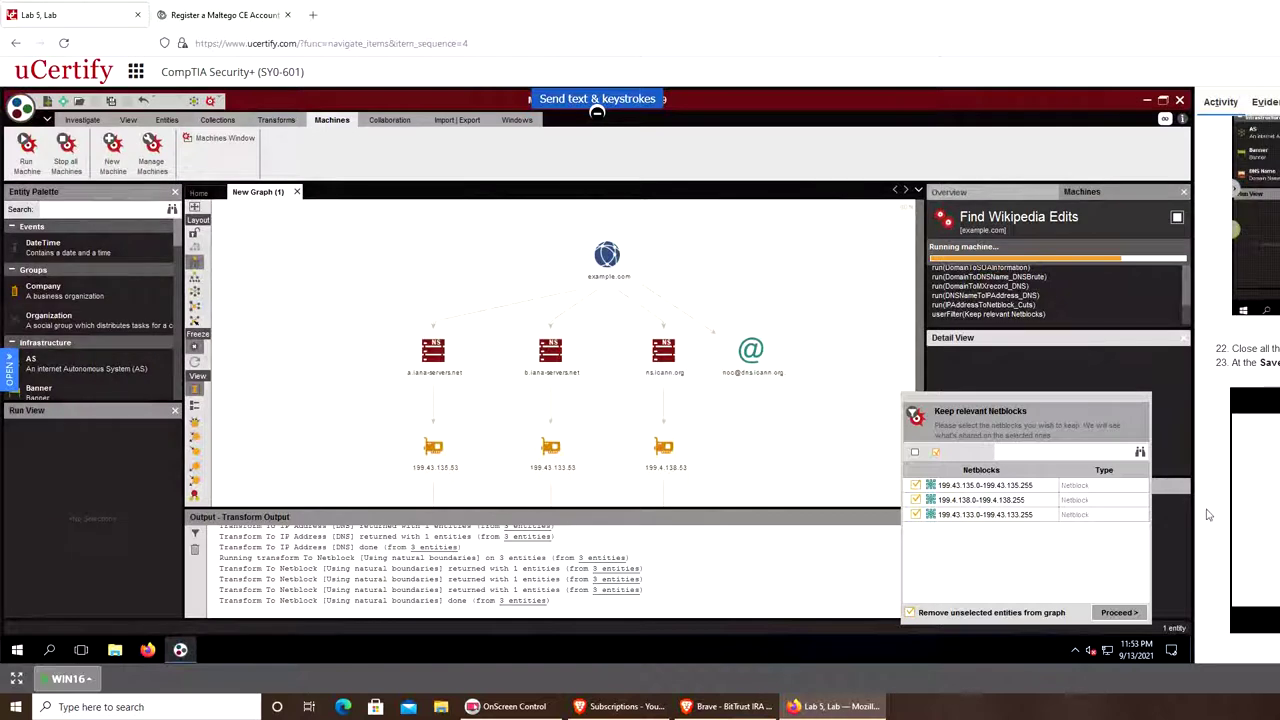